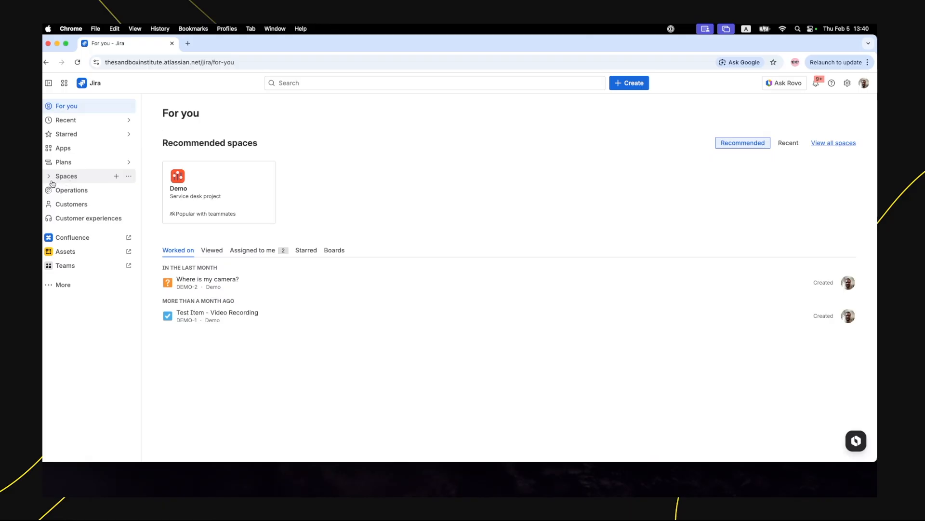
- Open the Automation Task Success rule in the IT Ops space's automation settings
{"action": "left_click", "coordinate": [49, 177]}
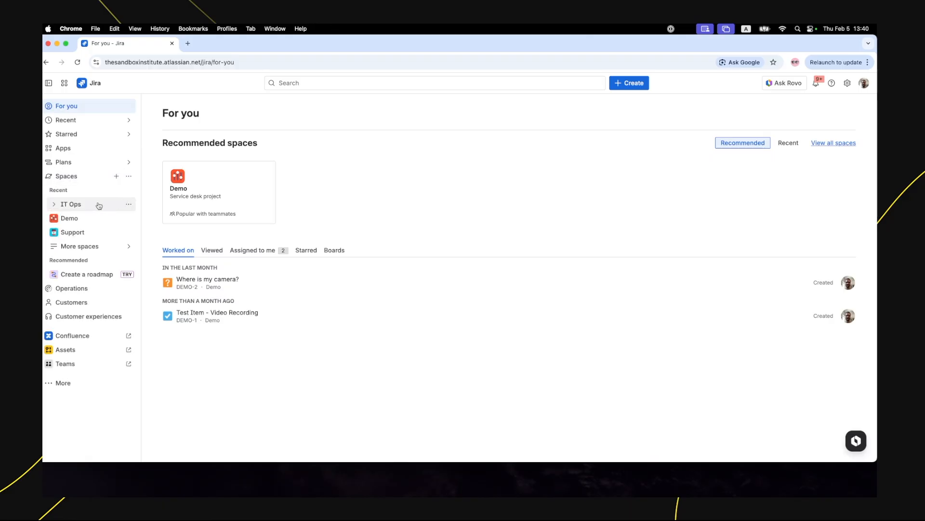
{"action": "left_click", "coordinate": [128, 204]}
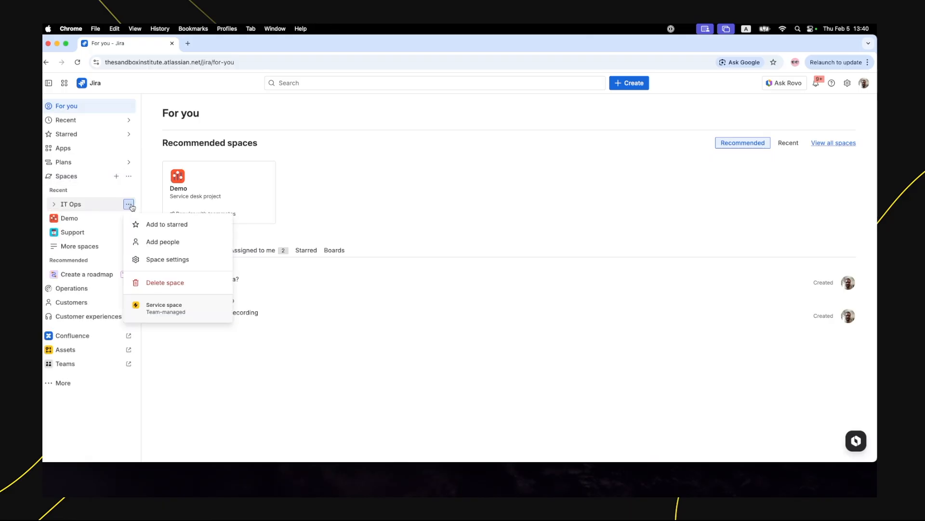
{"action": "left_click", "coordinate": [169, 258]}
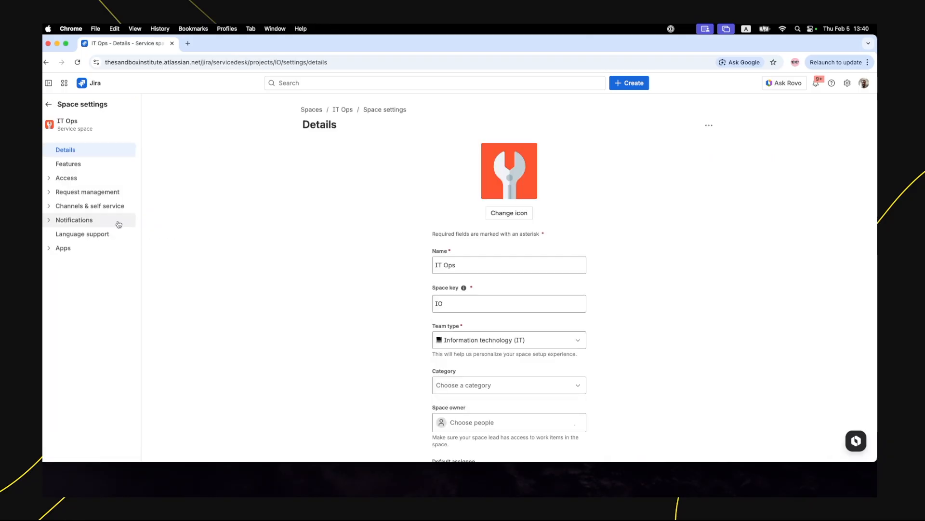
{"action": "left_click", "coordinate": [75, 206]}
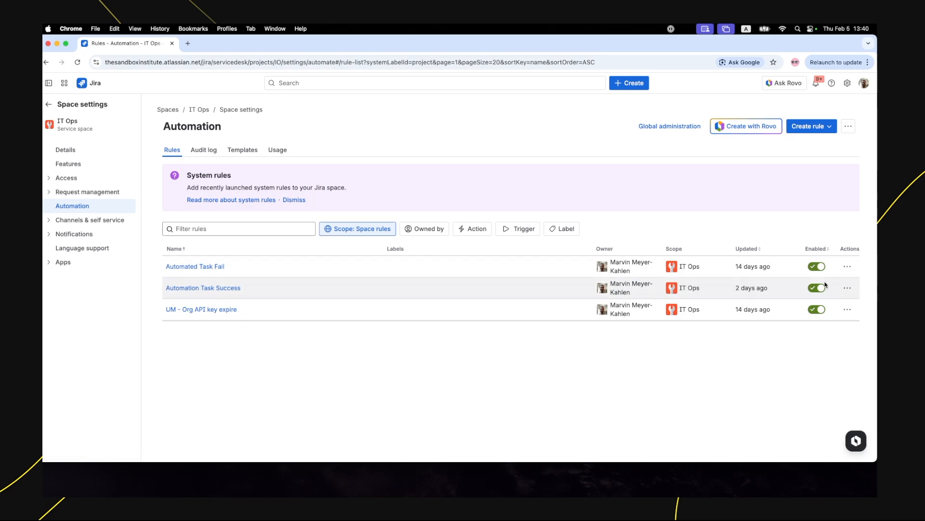
{"action": "left_click", "coordinate": [848, 288]}
{"action": "left_click", "coordinate": [843, 309]}
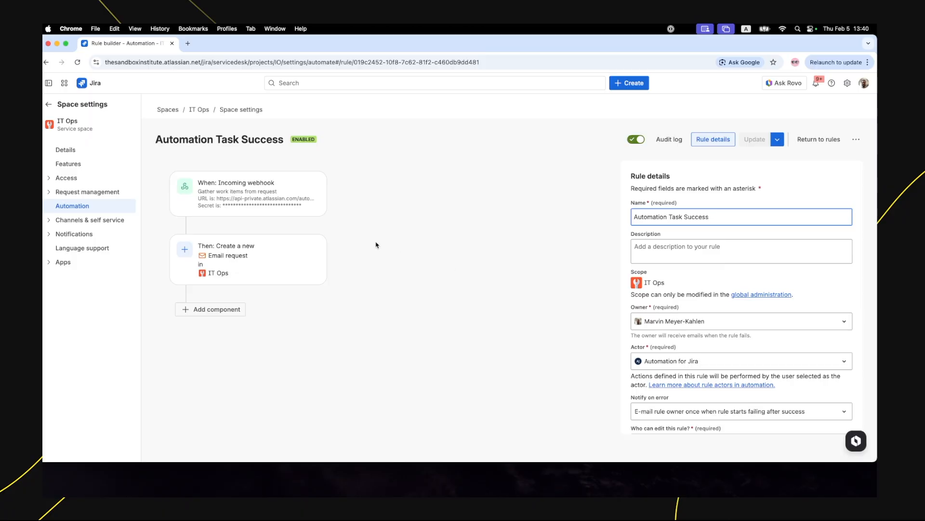
- Set the incoming webhook trigger's work item criteria to "No work items from the webhook" and update the rule
{"action": "left_click", "coordinate": [290, 183]}
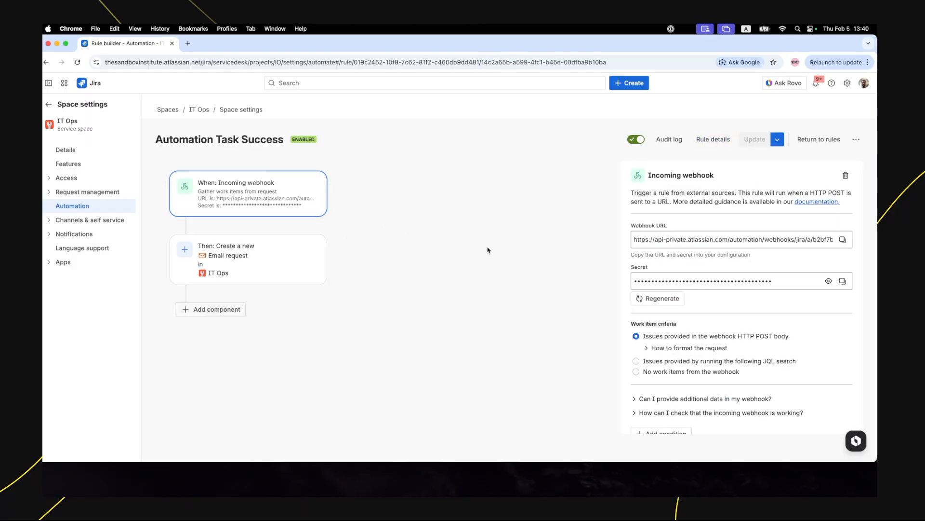
{"action": "scroll", "coordinate": [712, 266], "scroll_direction": "down", "scroll_amount": 2}
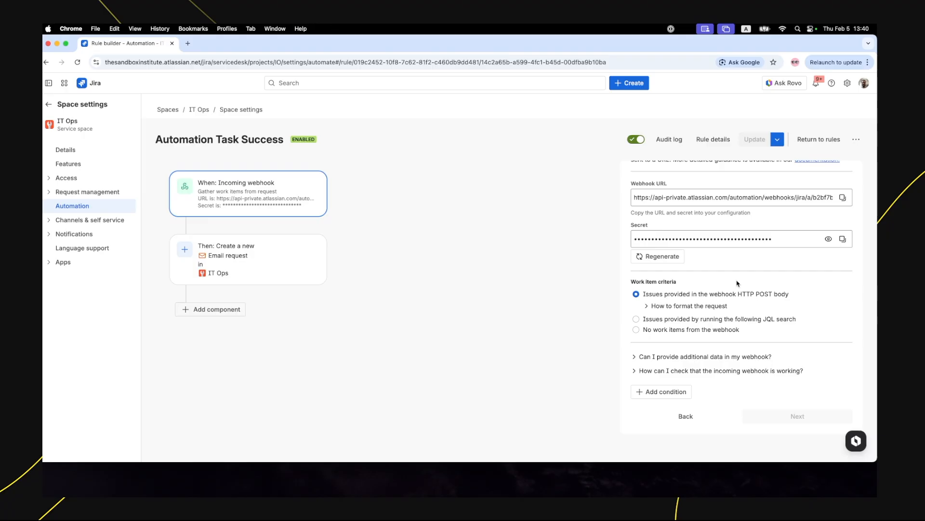
{"action": "left_click", "coordinate": [676, 330]}
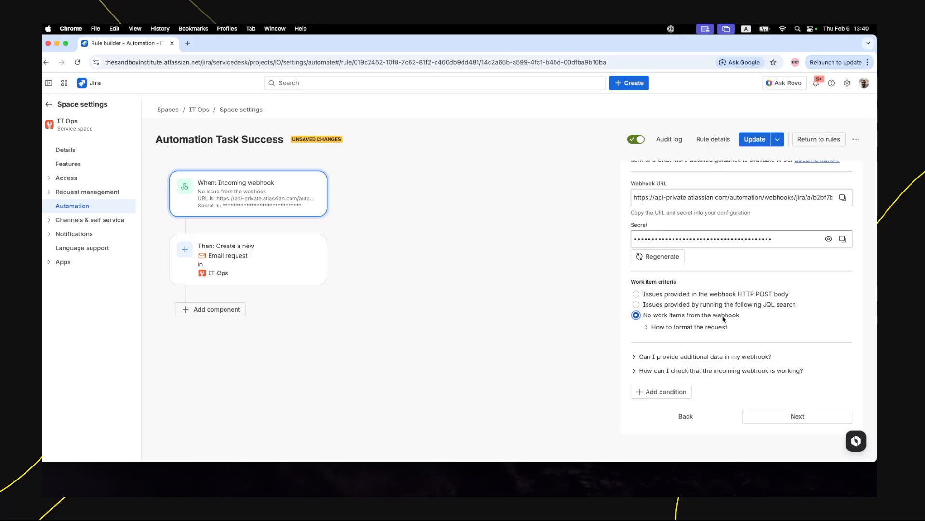
{"action": "left_click", "coordinate": [756, 141]}
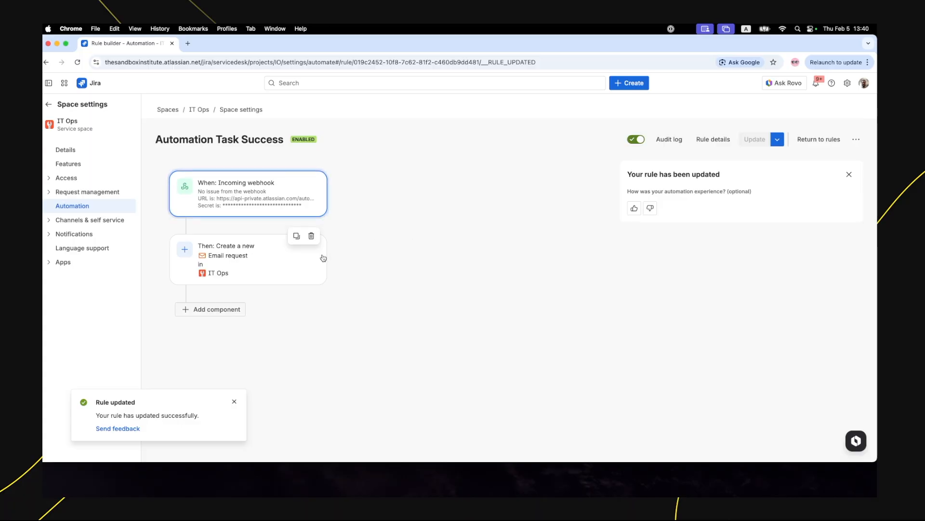
- Review the rule's work item creation action, and leave the IT Ops space settings
{"action": "left_click", "coordinate": [287, 269]}
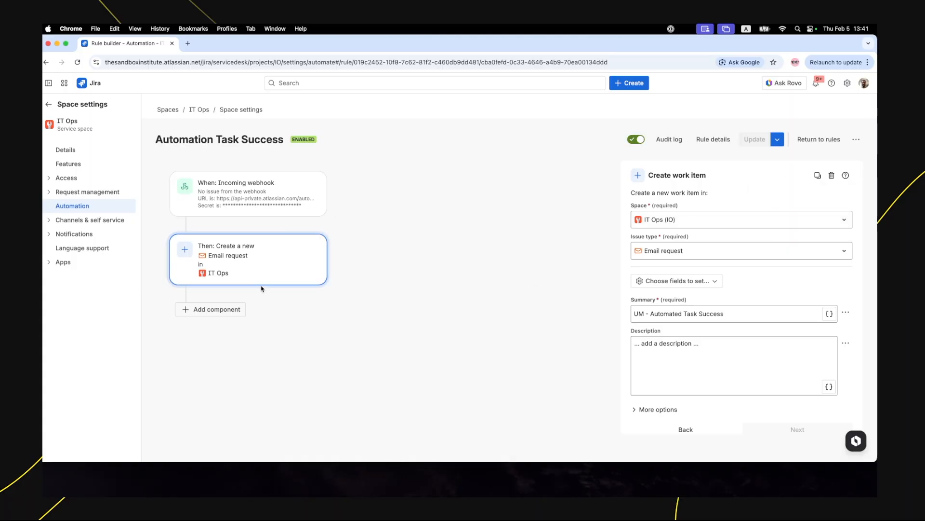
{"action": "left_click", "coordinate": [819, 139]}
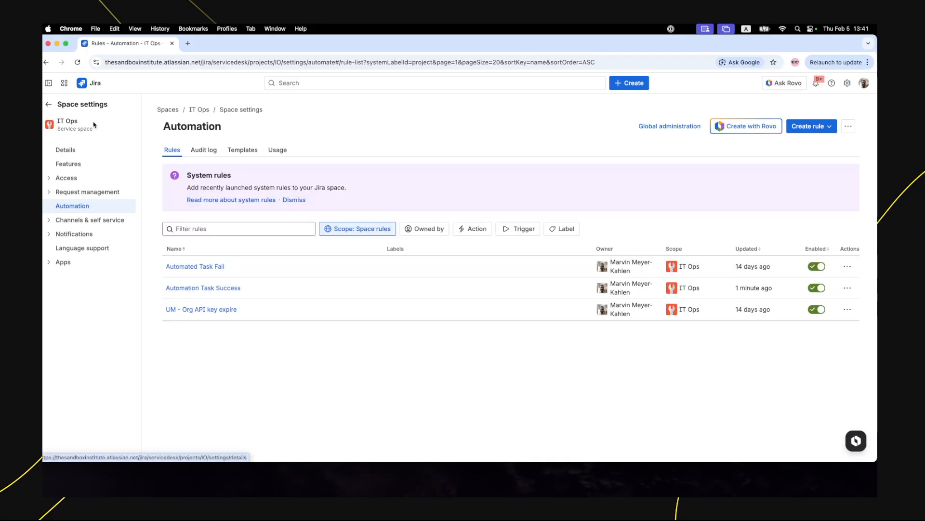
{"action": "left_click", "coordinate": [48, 105]}
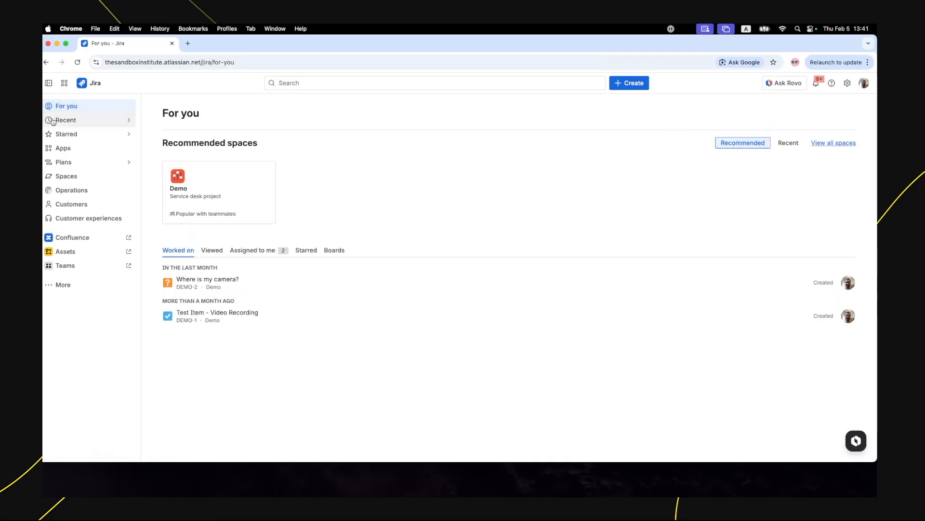
- Open the User Manager app's settings at the Atlassian Automation Webhooks section
{"action": "left_click", "coordinate": [46, 148]}
{"action": "left_click", "coordinate": [79, 177]}
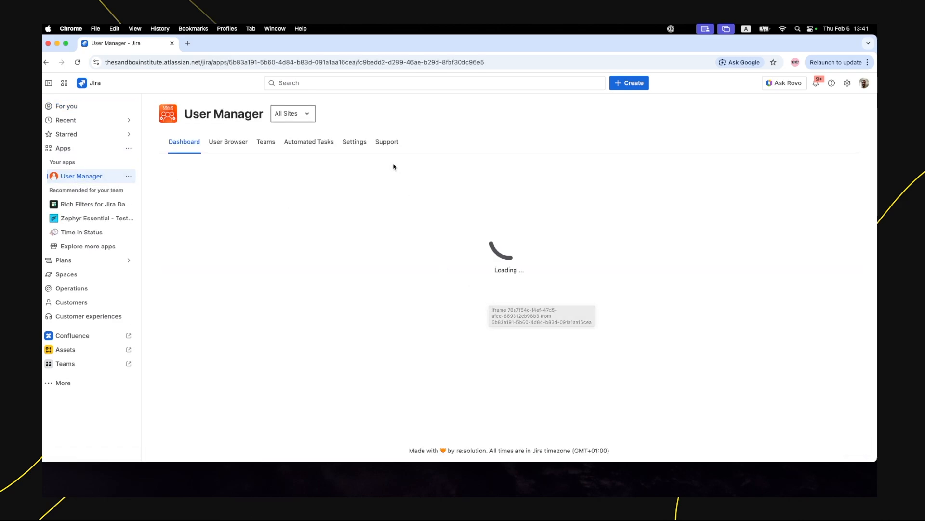
{"action": "left_click", "coordinate": [348, 144]}
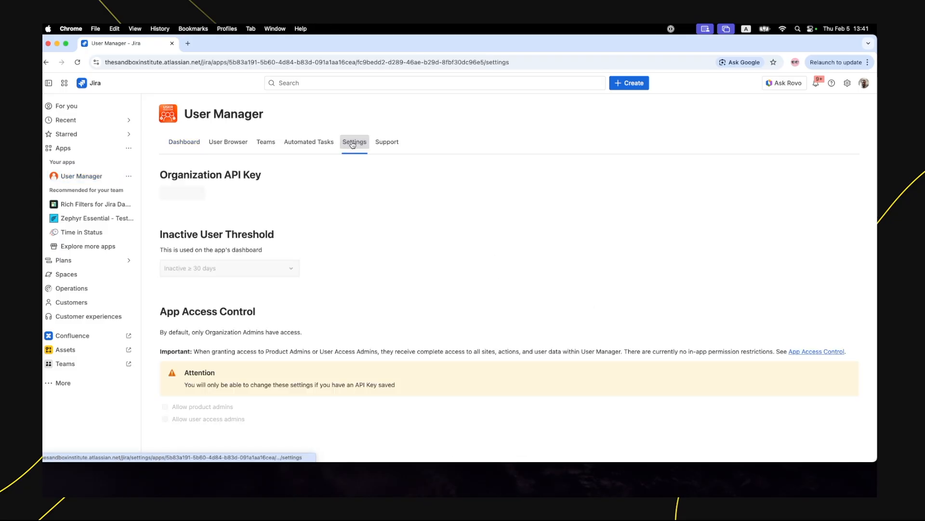
{"action": "scroll", "coordinate": [425, 218], "scroll_direction": "down", "scroll_amount": 3}
{"action": "scroll", "coordinate": [426, 218], "scroll_direction": "down", "scroll_amount": 6}
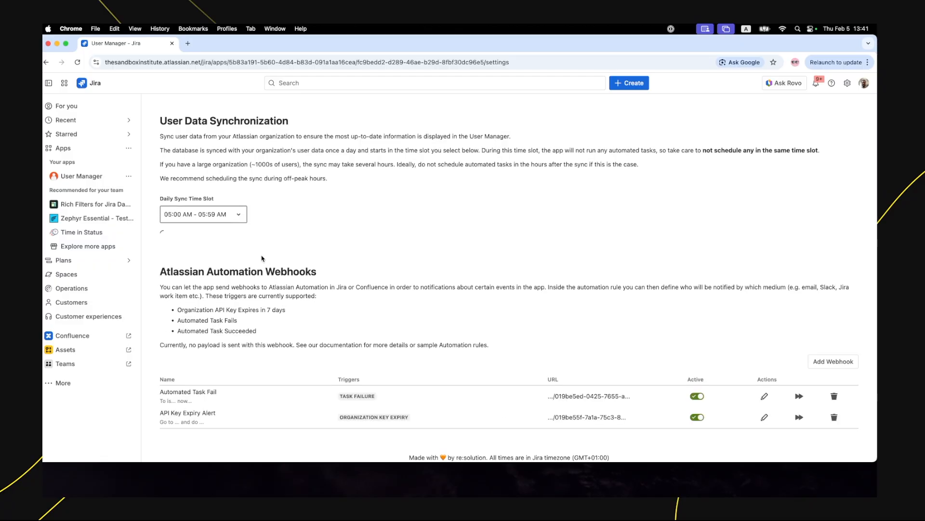
{"action": "left_click", "coordinate": [844, 362]}
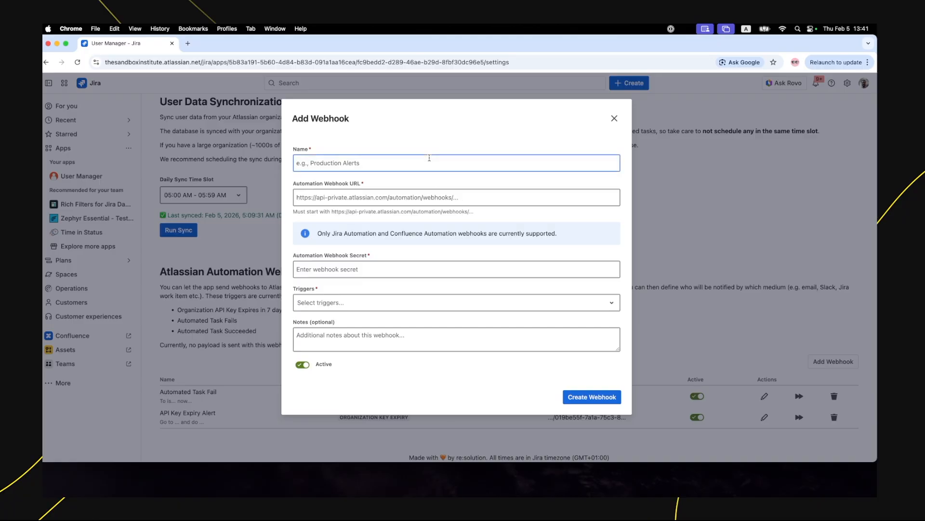
{"action": "type", "text": "Automated Task Success"}
{"action": "left_click", "coordinate": [614, 118]}
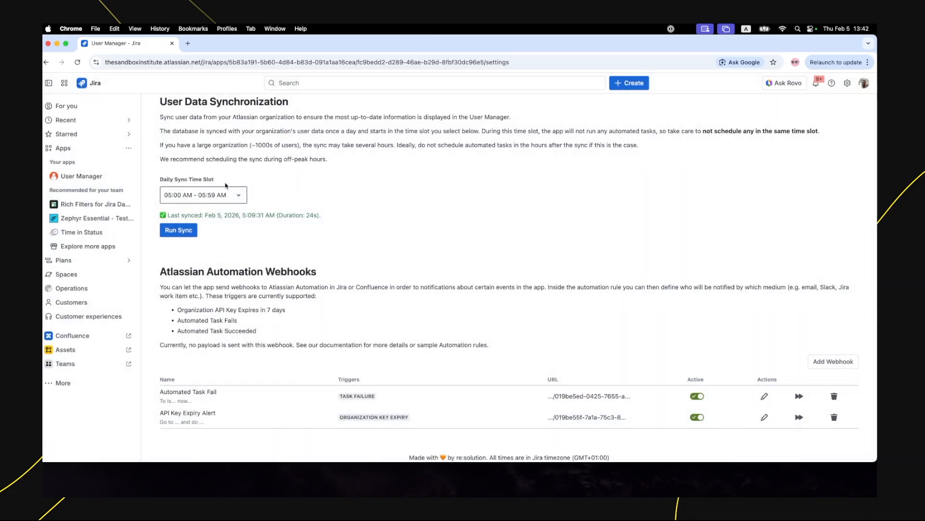
- Open the IT Ops space settings in a separate browser tab and switch to it
{"action": "left_click", "coordinate": [55, 275]}
{"action": "left_click", "coordinate": [129, 274]}
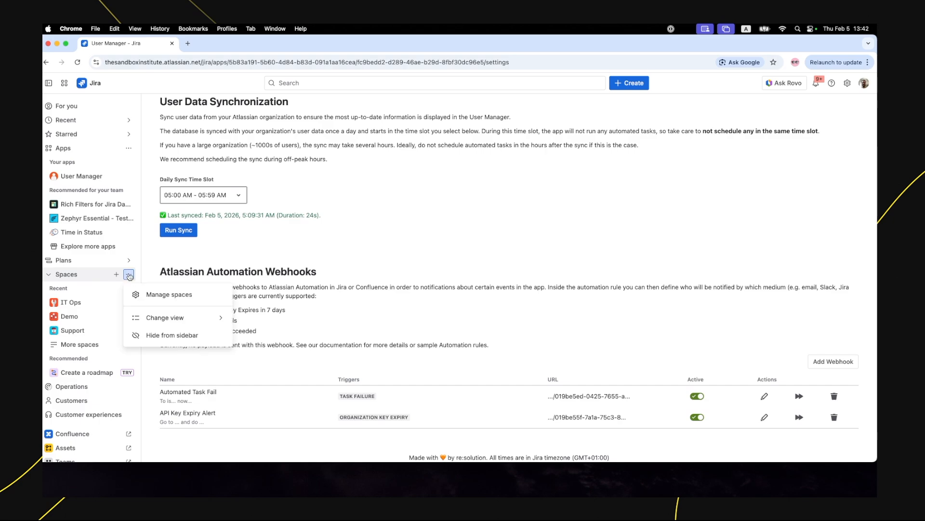
{"action": "left_click", "coordinate": [94, 304]}
{"action": "left_click", "coordinate": [129, 302]}
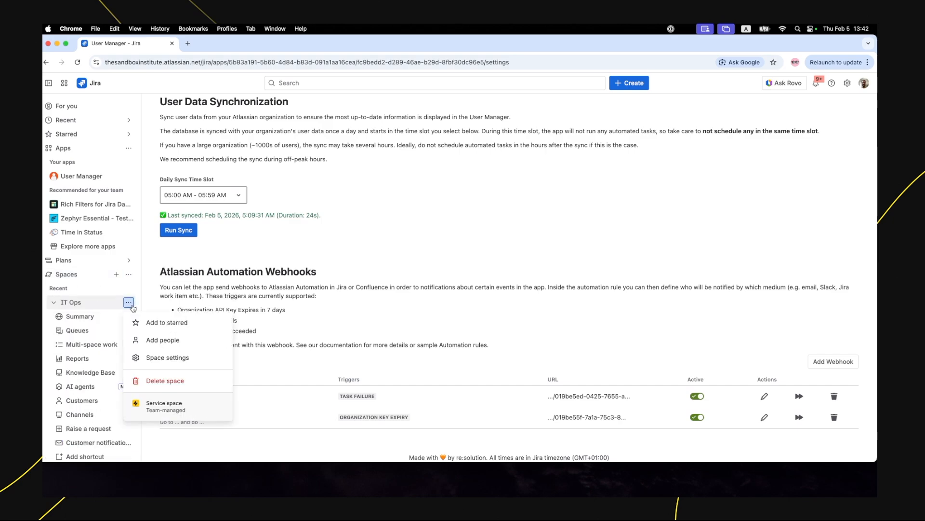
{"action": "right_click", "coordinate": [172, 357]}
{"action": "left_click", "coordinate": [192, 361]}
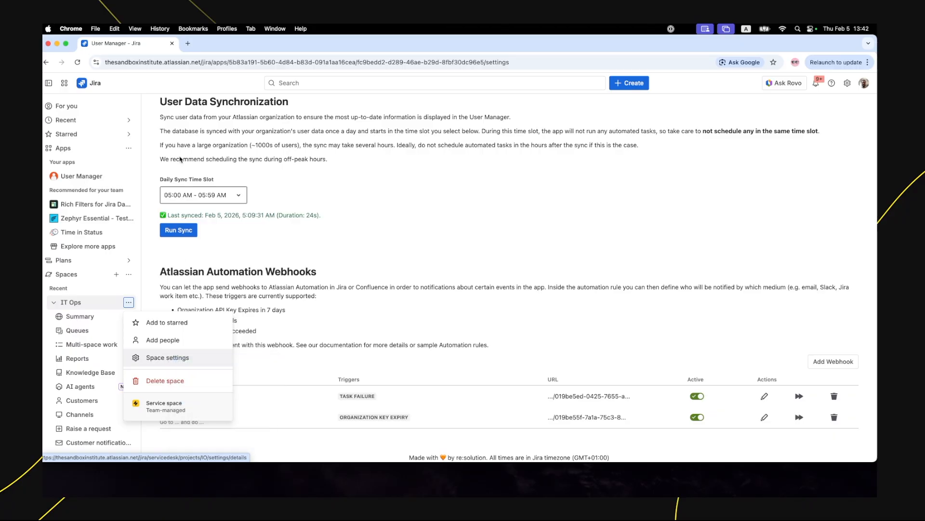
{"action": "left_click", "coordinate": [218, 44]}
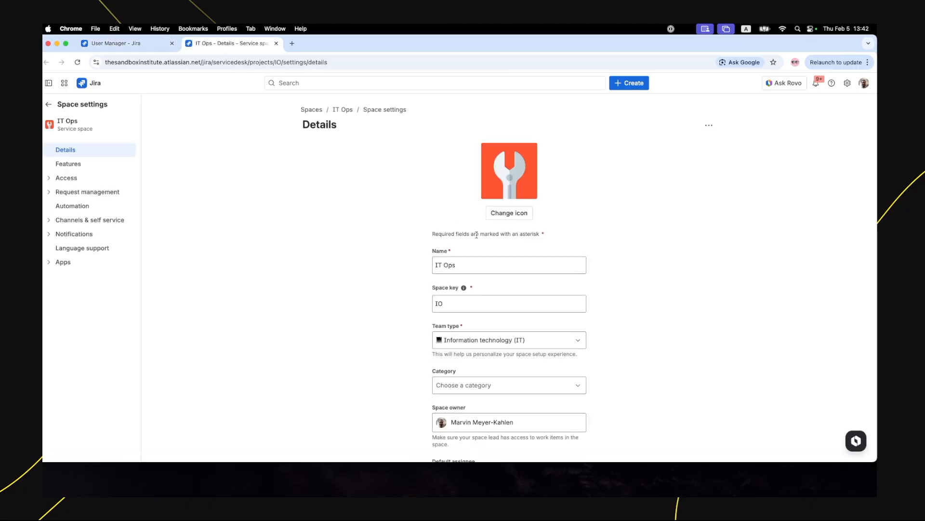
- Open the incoming webhook trigger of the Automation Task Success rule and copy its webhook URL
{"action": "left_click", "coordinate": [99, 210]}
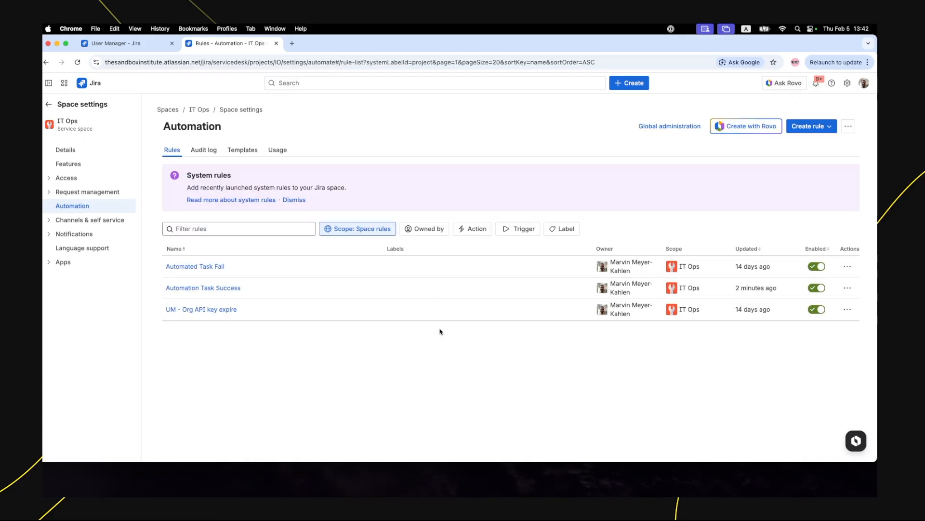
{"action": "left_click", "coordinate": [246, 289]}
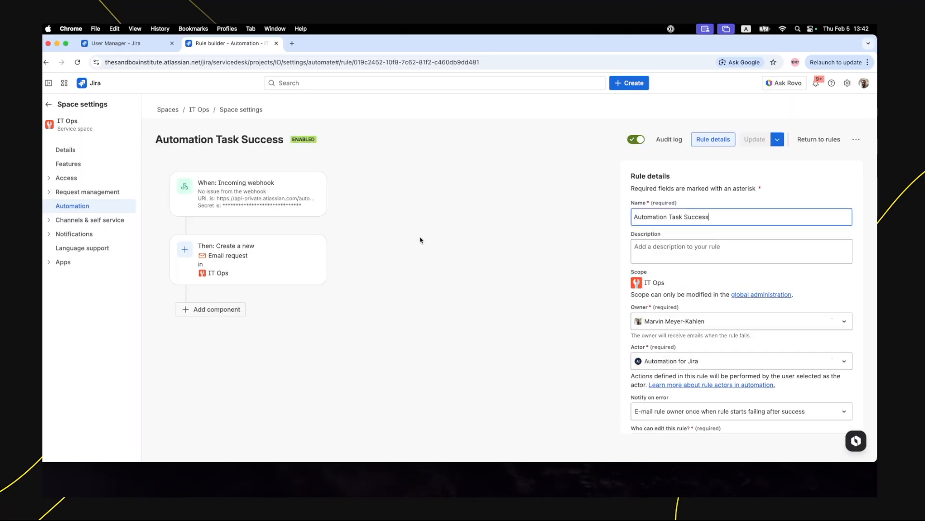
{"action": "left_click", "coordinate": [272, 196]}
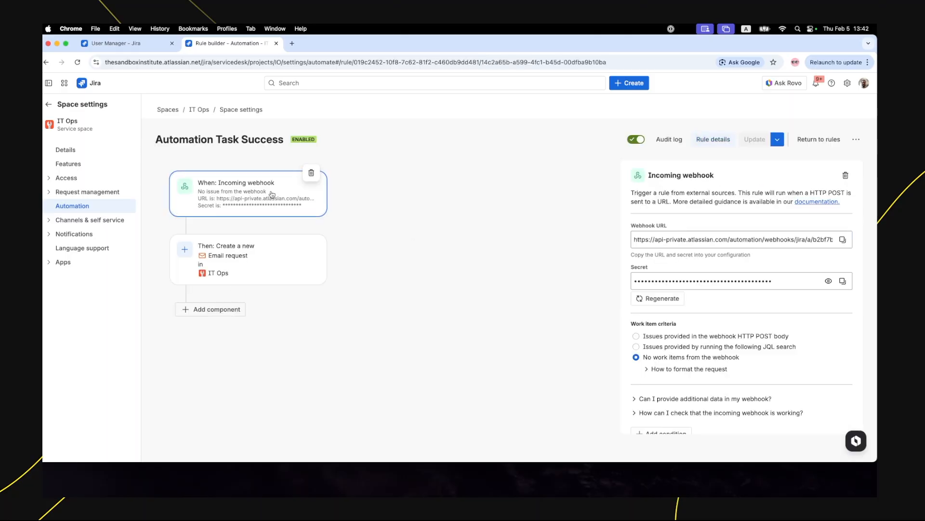
{"action": "left_click", "coordinate": [843, 240]}
- Start a new webhook in User Manager named "Automated Task Success" and paste the copied URL as its automation webhook URL
{"action": "left_click", "coordinate": [128, 49]}
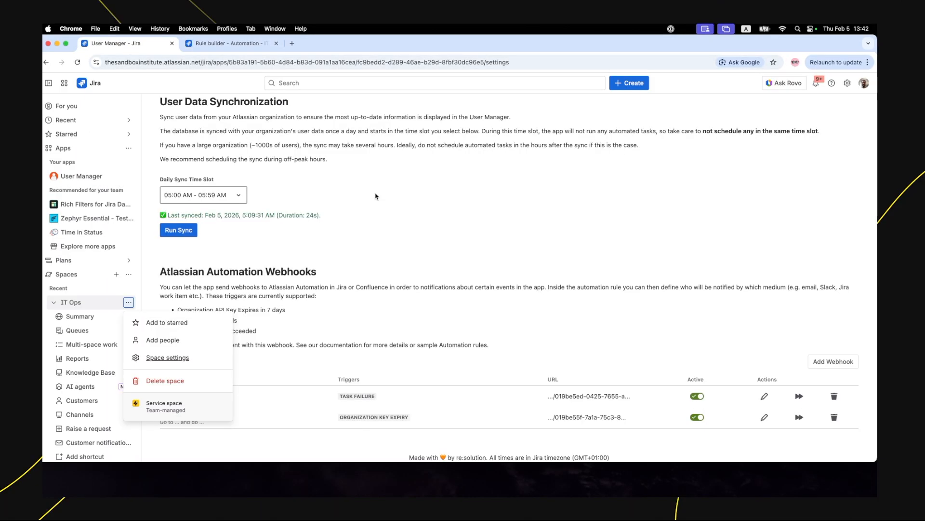
{"action": "left_click", "coordinate": [854, 363]}
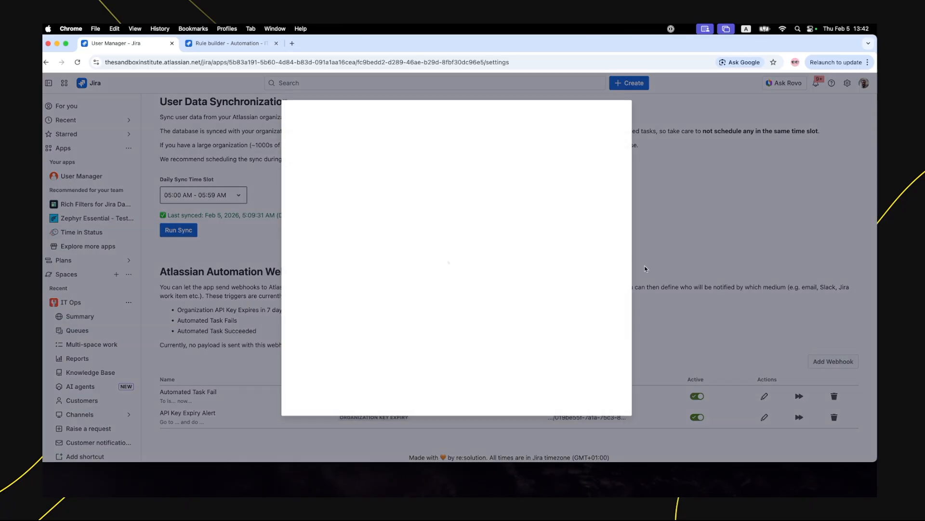
{"action": "left_click", "coordinate": [475, 165]}
{"action": "type", "text": "A"}
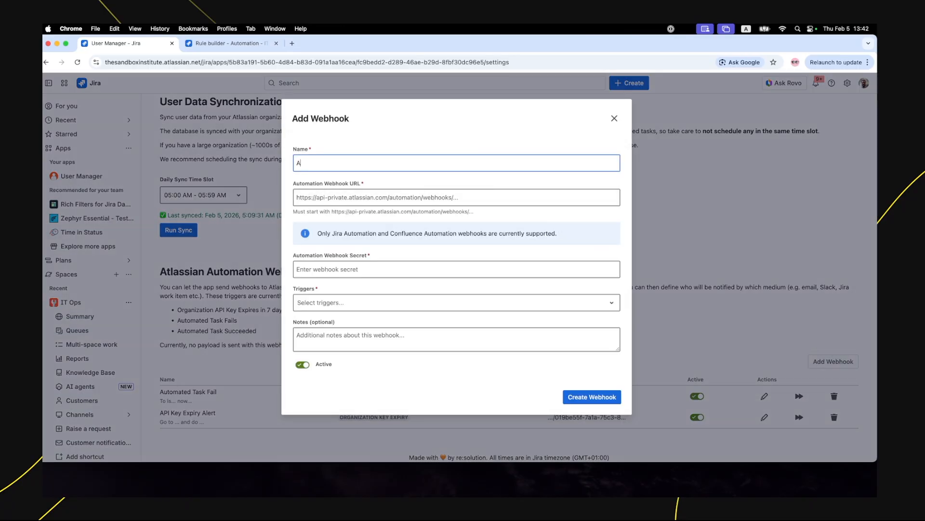
{"action": "type", "text": "utomate"}
{"action": "key", "text": "super+v"}
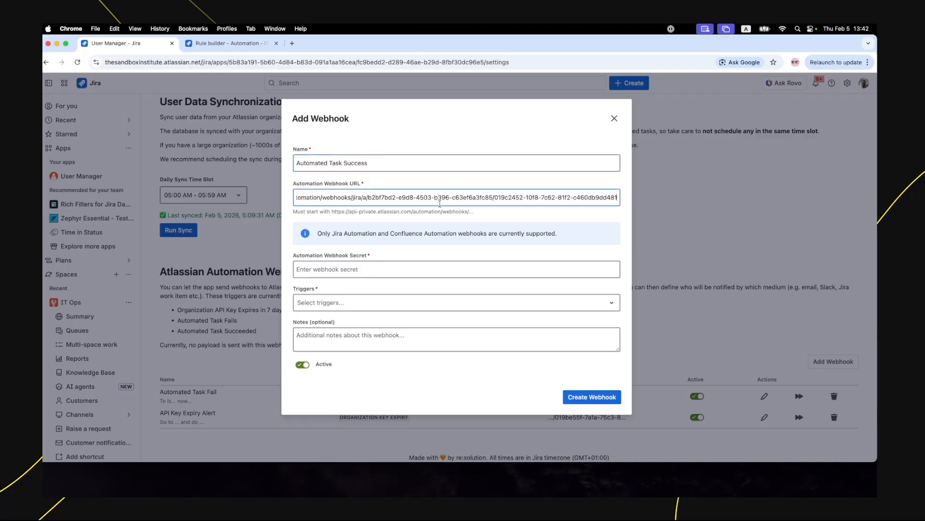
- Copy the webhook secret from the automation rule and paste it into the new webhook's Automation Webhook Secret field
{"action": "key", "text": "ctrl+Tab"}
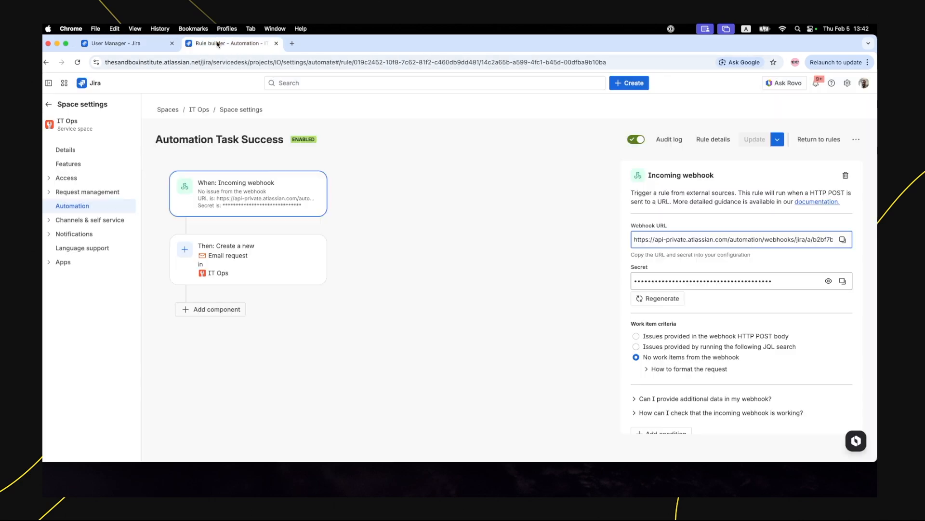
{"action": "left_click", "coordinate": [843, 280]}
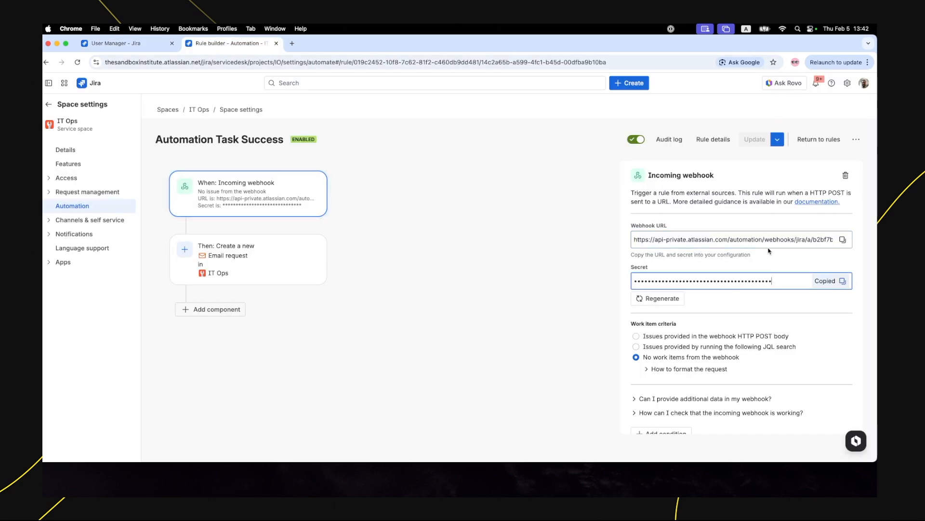
{"action": "left_click", "coordinate": [156, 46]}
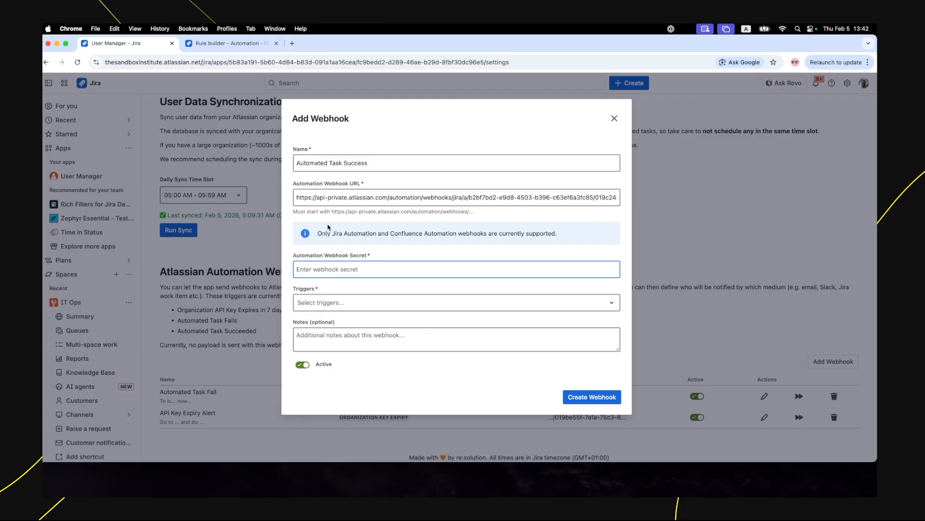
{"action": "key", "text": "super+v"}
- Set the webhook's trigger to Task Success, add the note "Import Notes", and create the webhook
{"action": "left_click", "coordinate": [333, 309]}
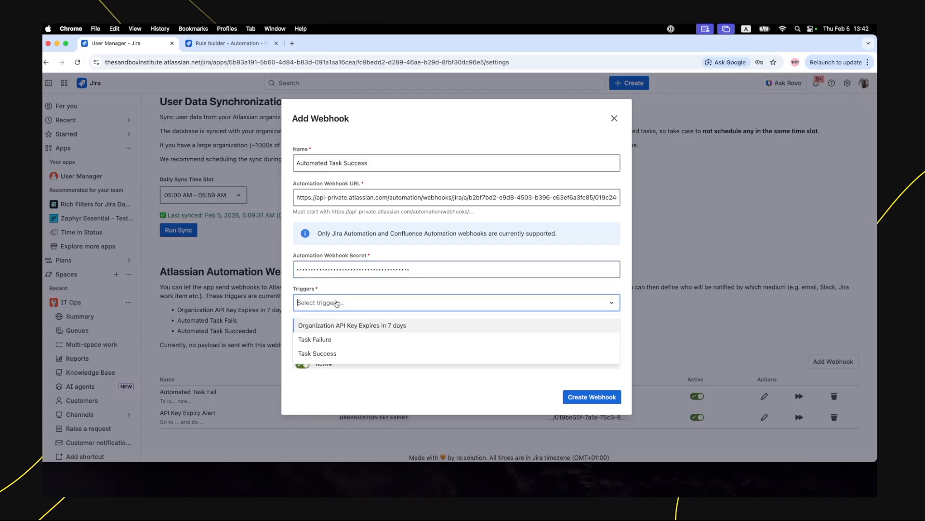
{"action": "left_click", "coordinate": [339, 354]}
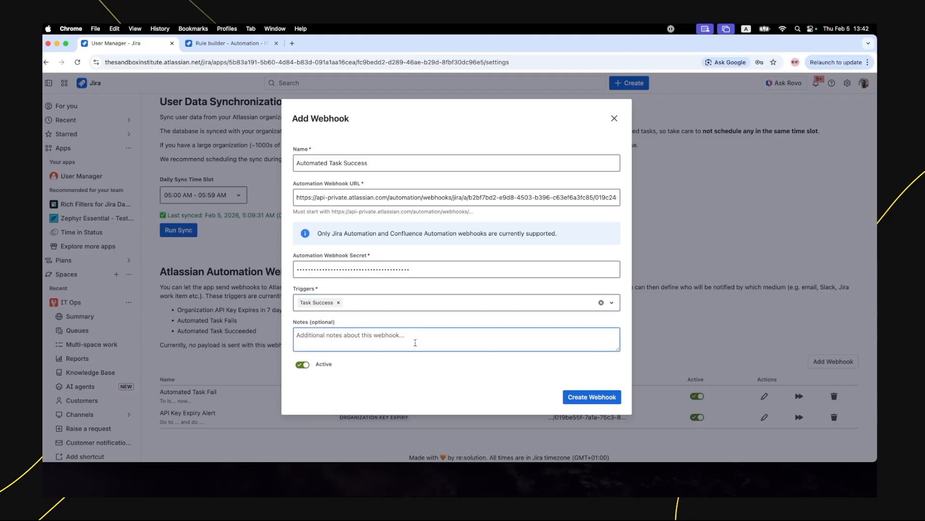
{"action": "type", "text": "Import Notes"}
{"action": "left_click", "coordinate": [592, 398]}
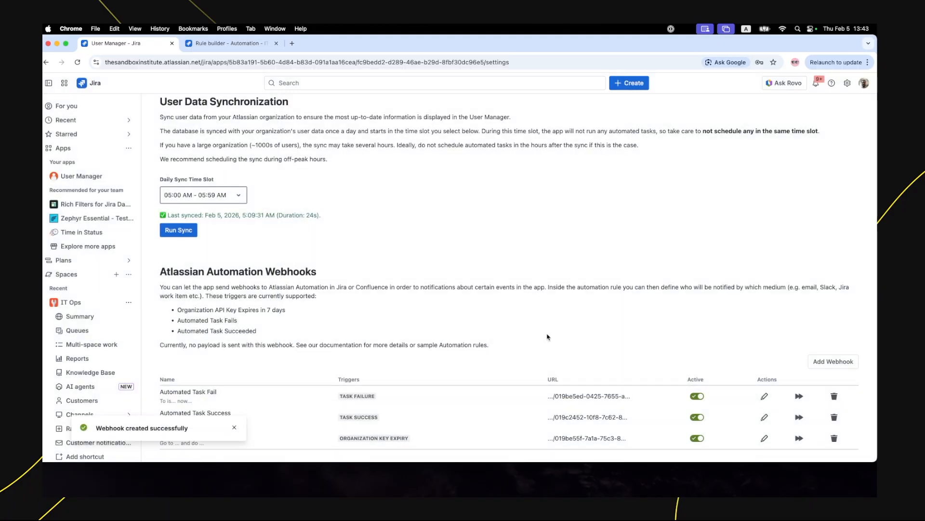
{"action": "scroll", "coordinate": [568, 351], "scroll_direction": "down", "scroll_amount": 1}
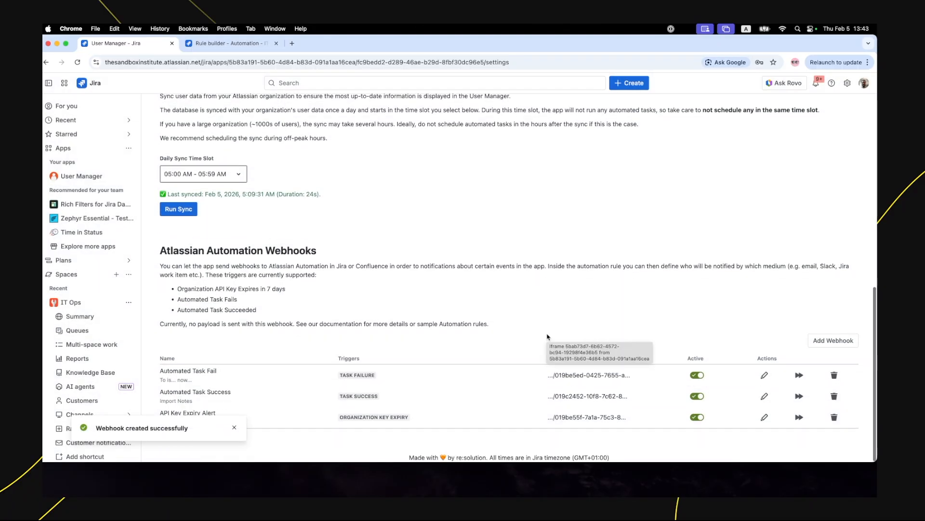
- Send a test webhook for the Automated Task Success entry in User Manager
{"action": "left_click", "coordinate": [800, 397]}
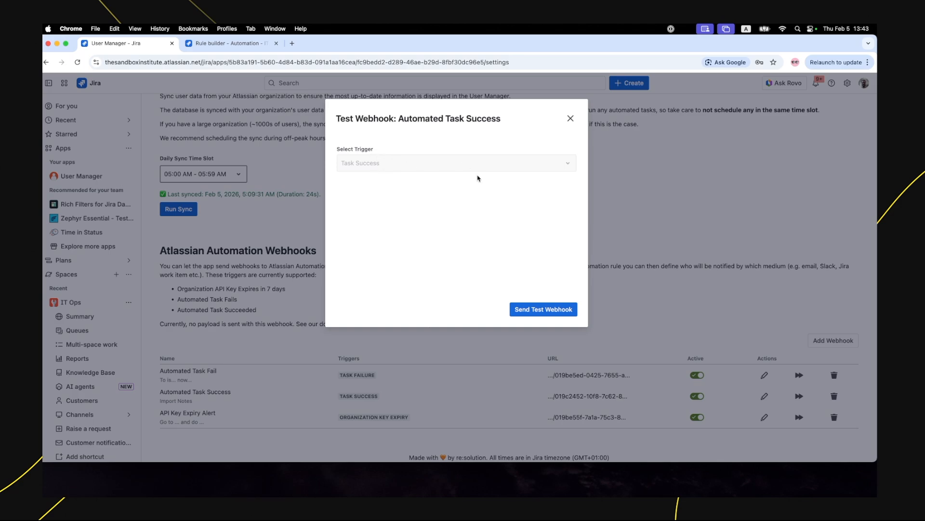
{"action": "left_click", "coordinate": [547, 309]}
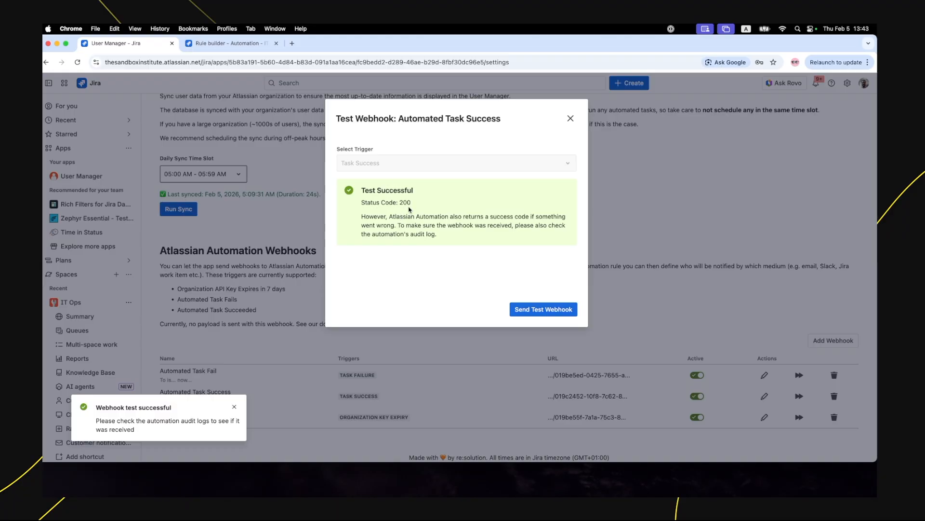
- Check the Automation Task Success rule's audit log, expanding the latest run's incoming webhook and create work item details
{"action": "left_click", "coordinate": [252, 45]}
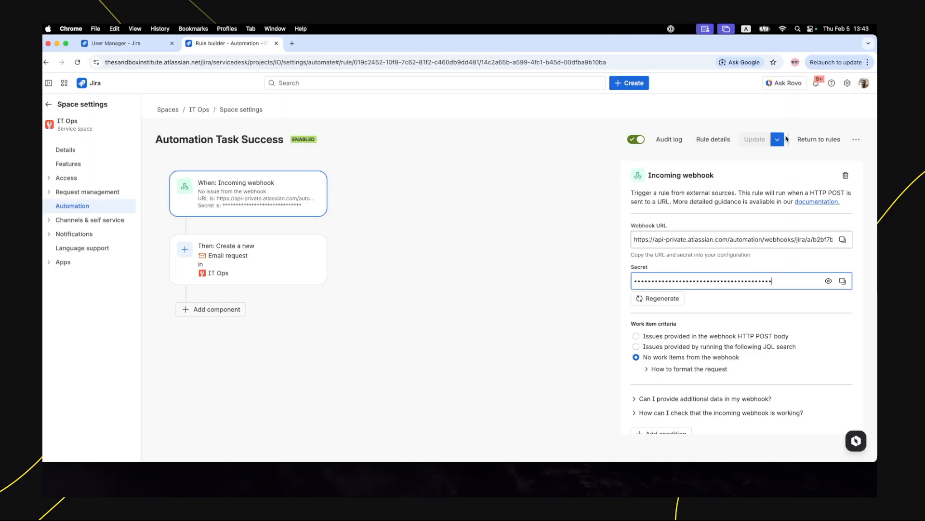
{"action": "left_click", "coordinate": [815, 140]}
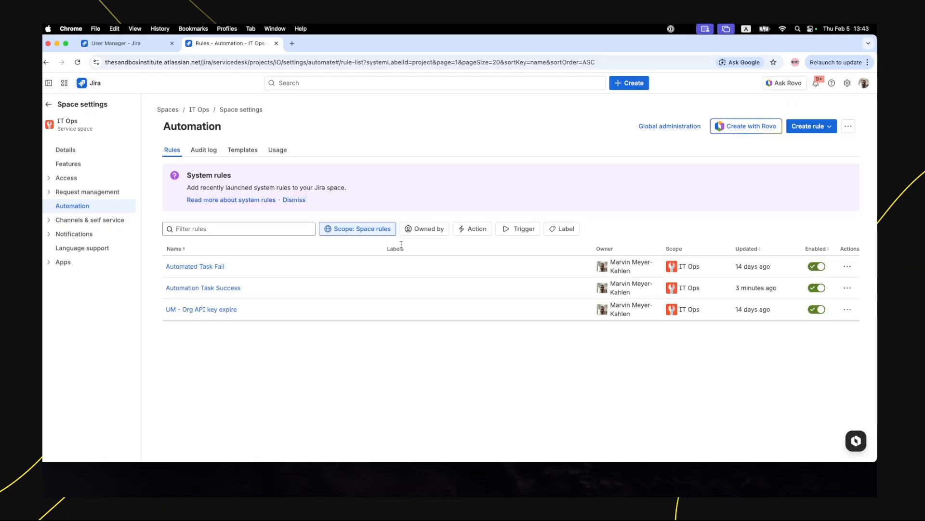
{"action": "left_click", "coordinate": [847, 288]}
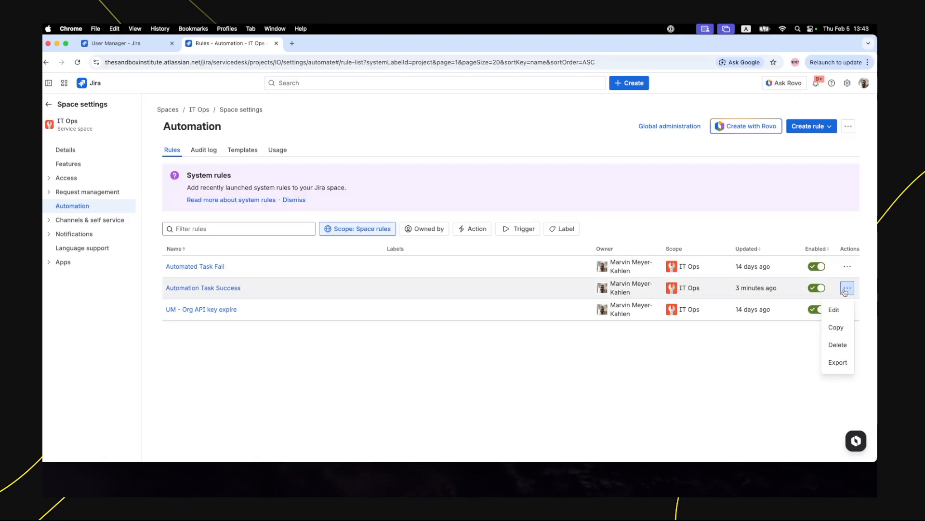
{"action": "left_click", "coordinate": [207, 288]}
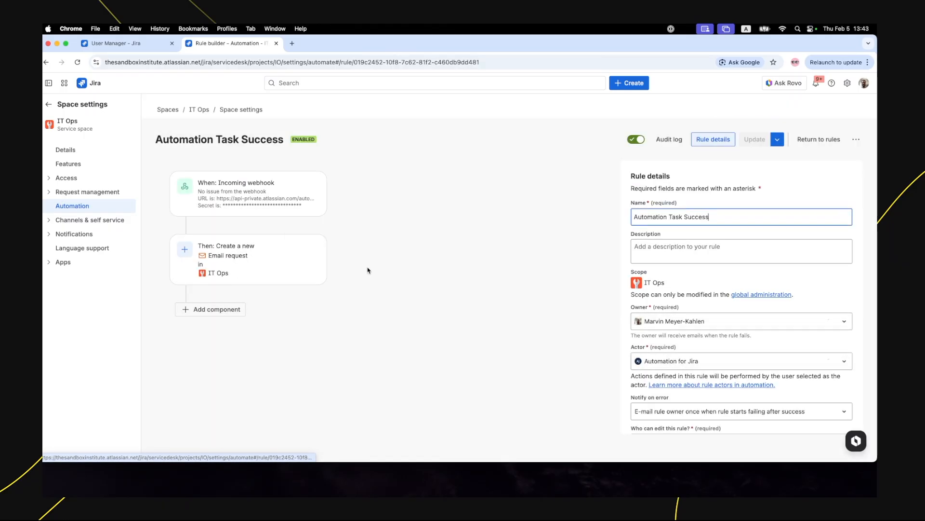
{"action": "left_click", "coordinate": [669, 139]}
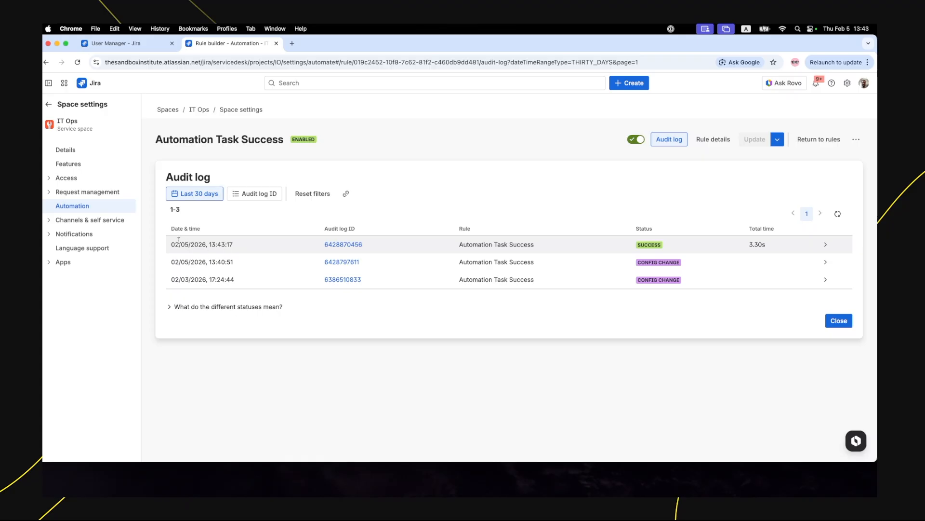
{"action": "left_click", "coordinate": [825, 246]}
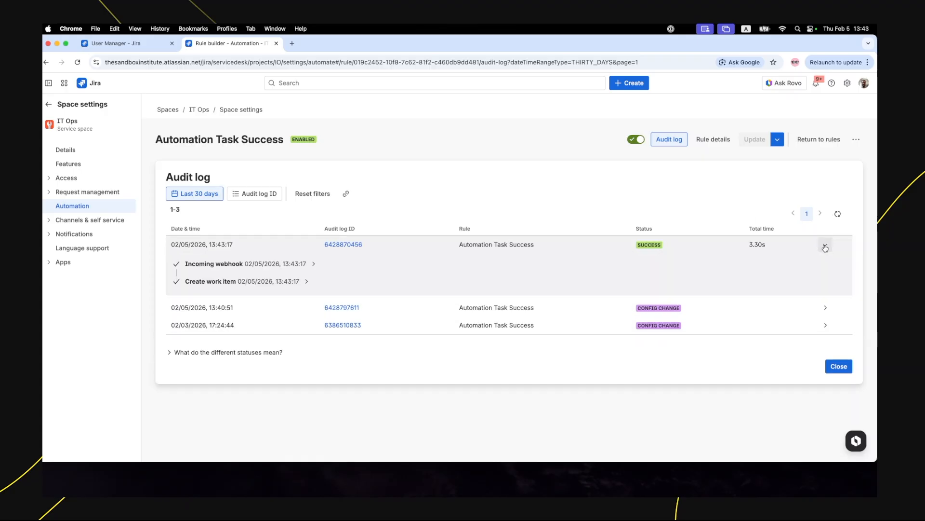
{"action": "left_click", "coordinate": [313, 264]}
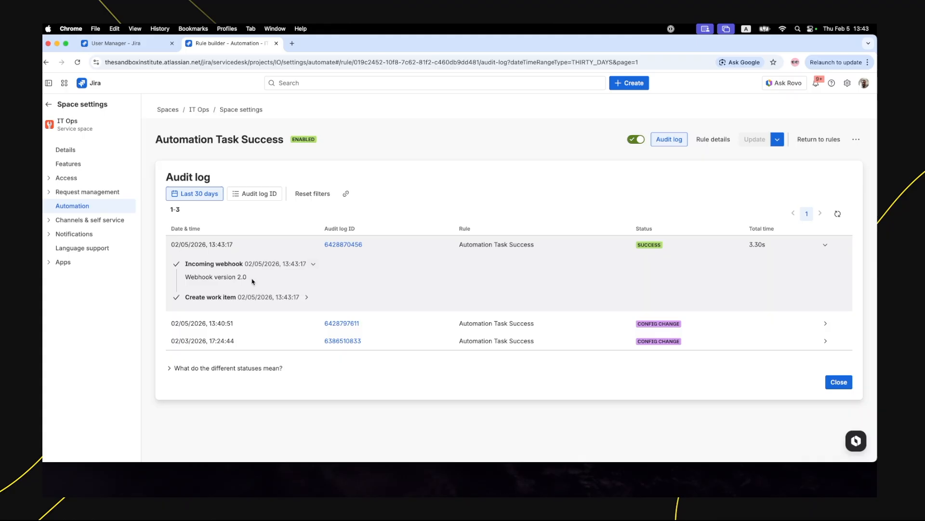
{"action": "left_click", "coordinate": [306, 297]}
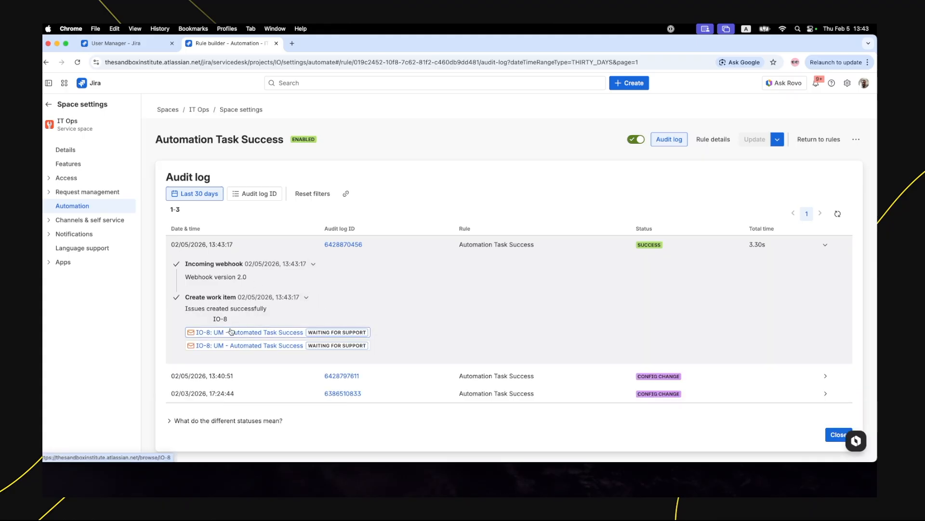
- Open the work item IO-8 from the audit log in a new browser tab and view it
{"action": "right_click", "coordinate": [229, 332]}
{"action": "left_click", "coordinate": [253, 337]}
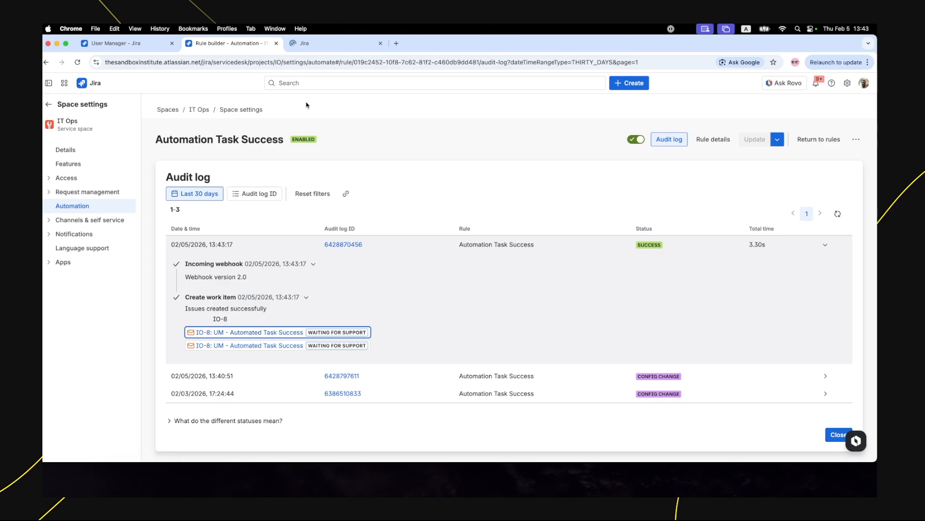
{"action": "left_click", "coordinate": [328, 43]}
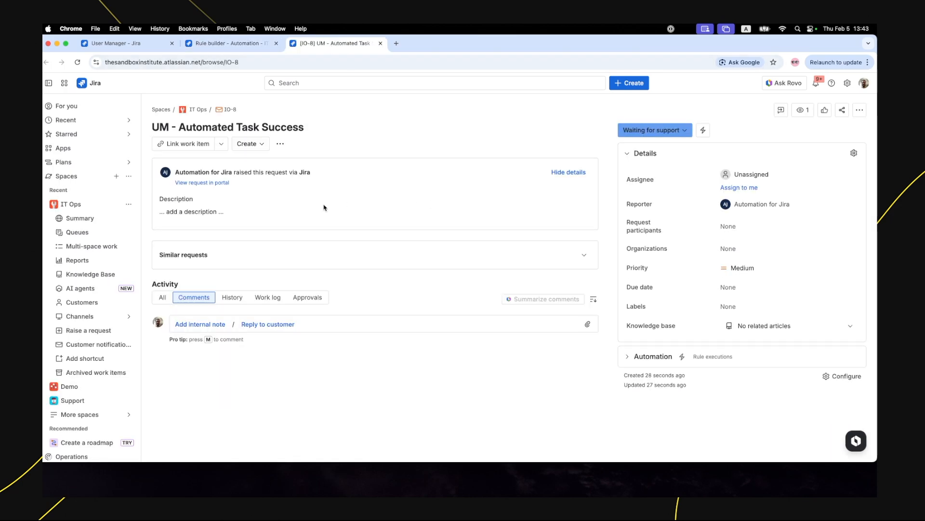